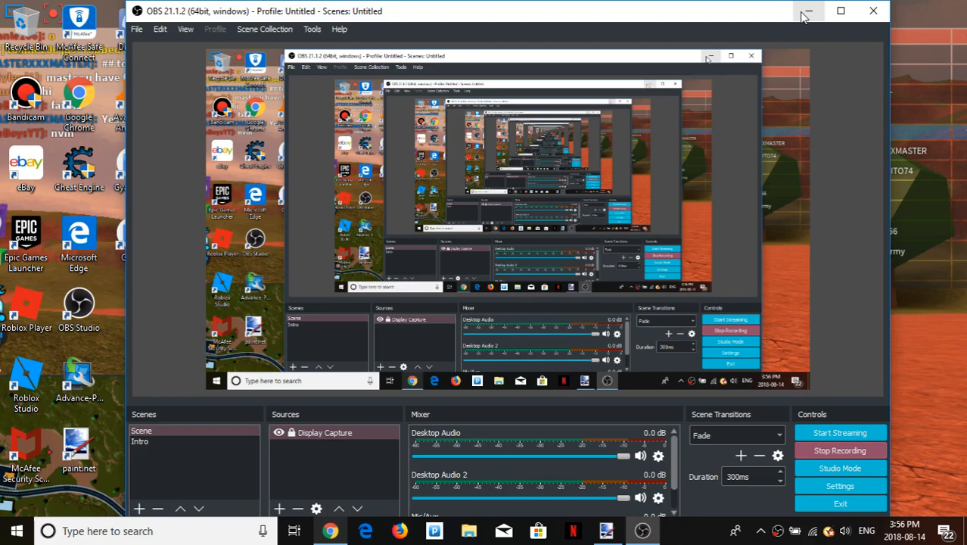
pyautogui.click(807, 12)
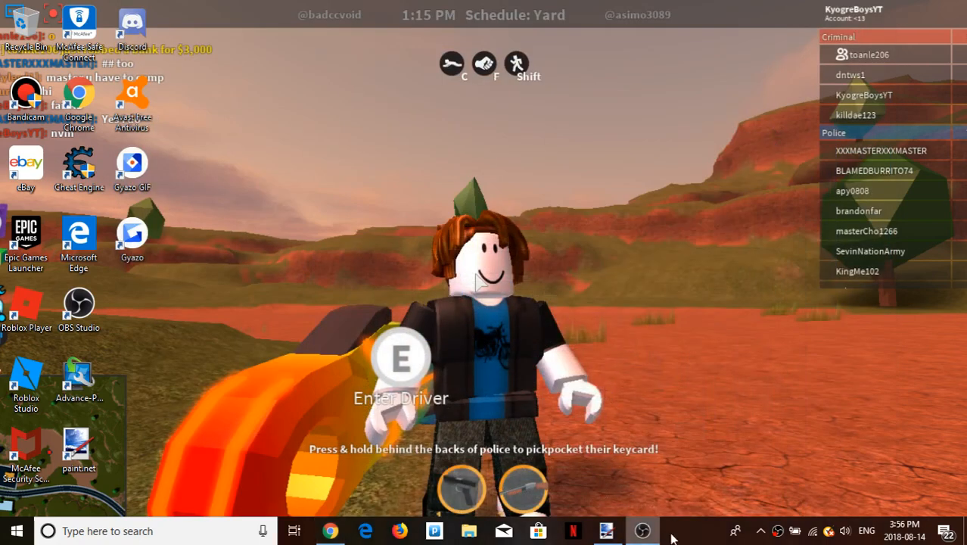
pyautogui.click(645, 532)
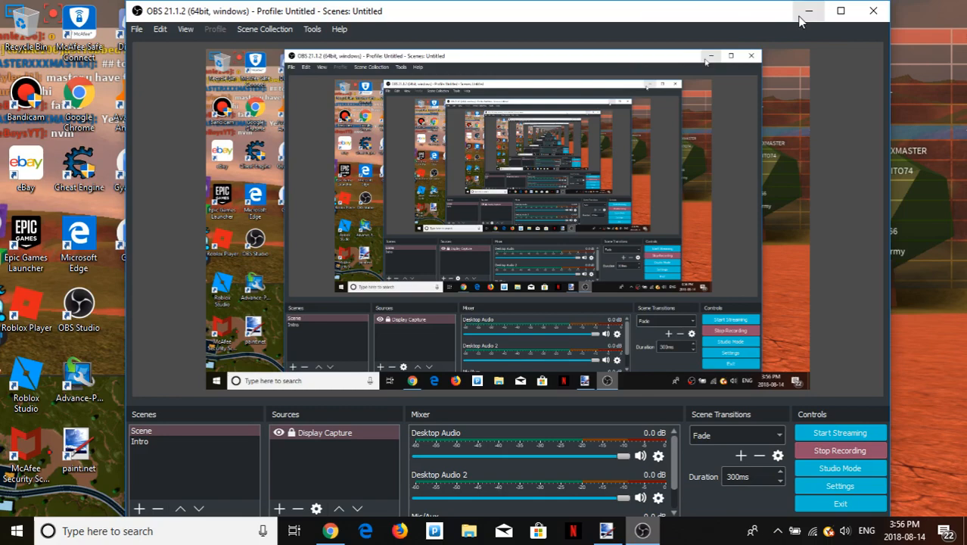
pyautogui.click(801, 18)
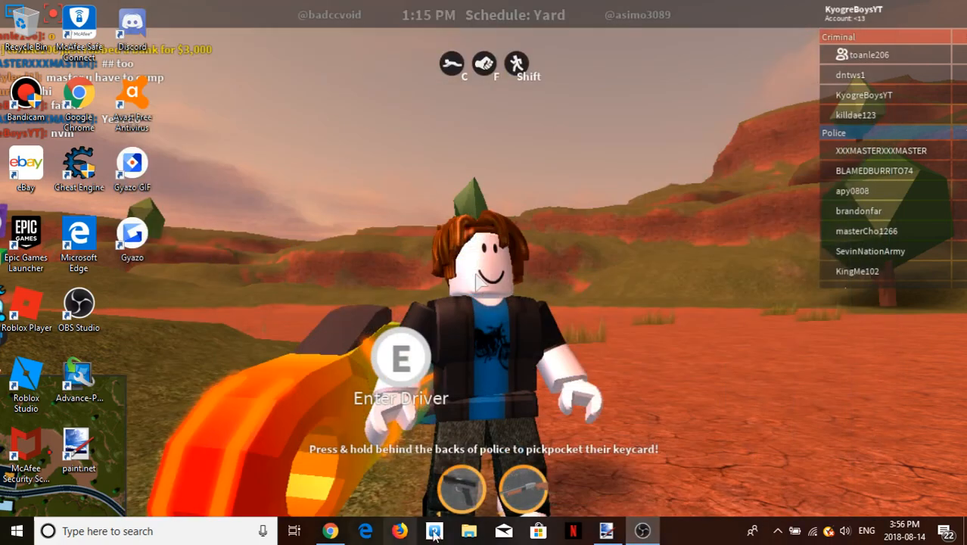
# Switch to paint.net and open the image shirttemplate_02222016 from the Pictures folder
pyautogui.click(607, 532)
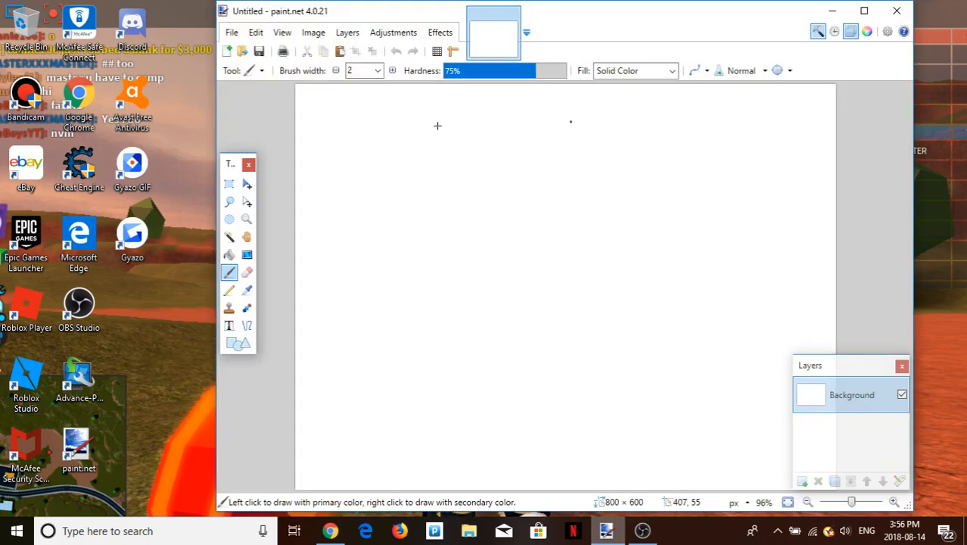
pyautogui.click(231, 32)
pyautogui.click(232, 32)
pyautogui.click(231, 35)
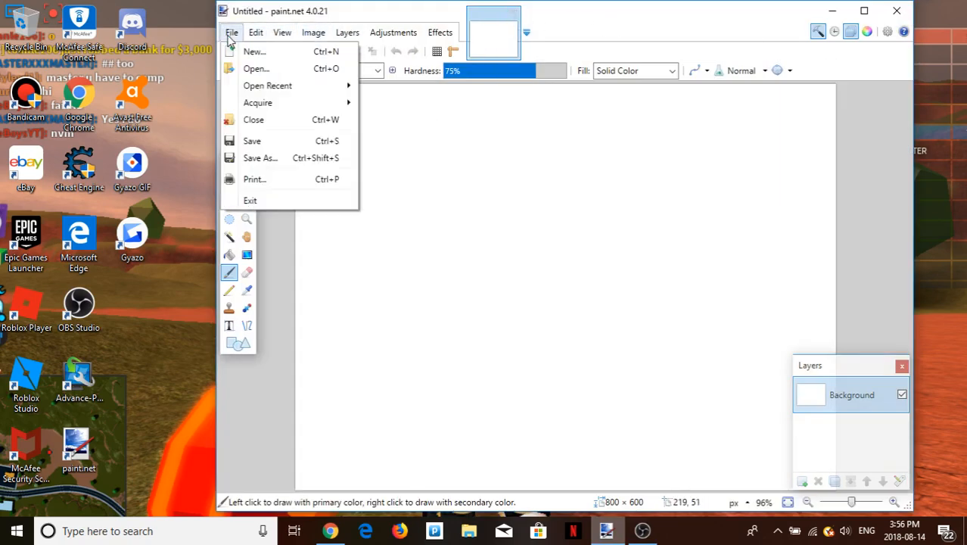
pyautogui.click(231, 35)
pyautogui.click(231, 35)
pyautogui.click(229, 67)
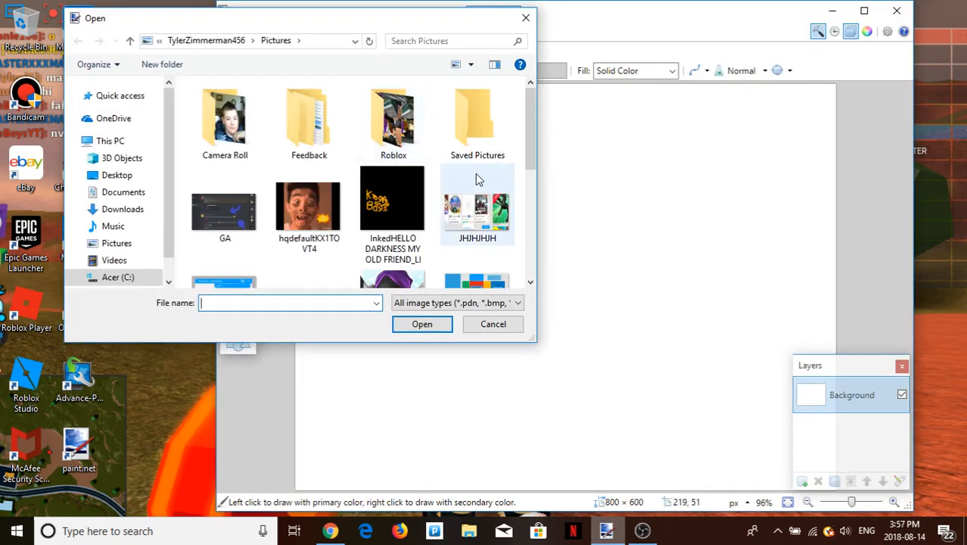
pyautogui.scroll(-3, 476, 178)
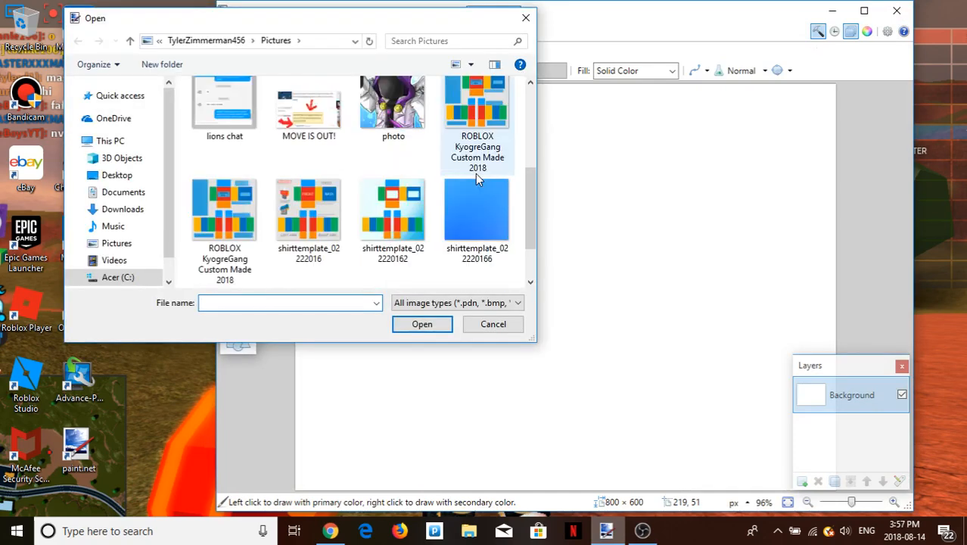
pyautogui.click(290, 229)
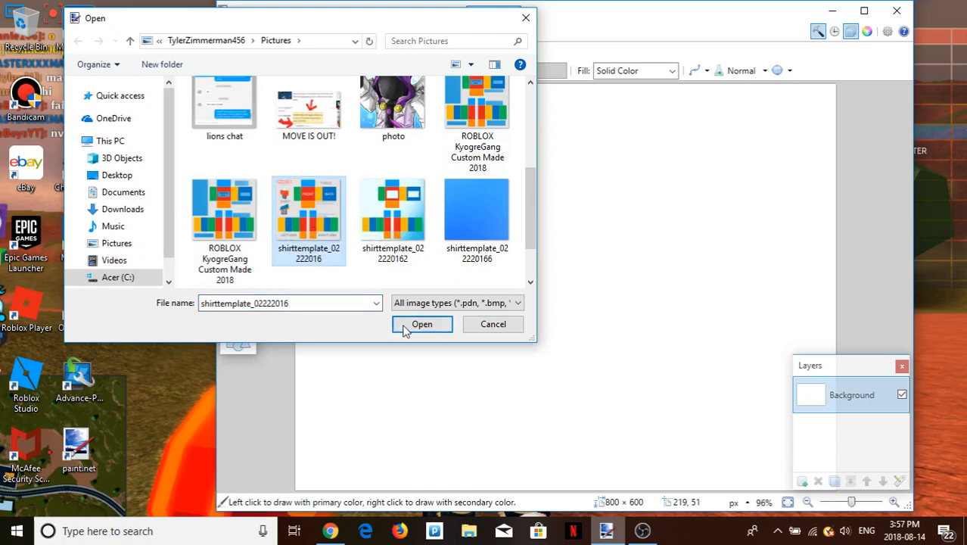
pyautogui.click(434, 326)
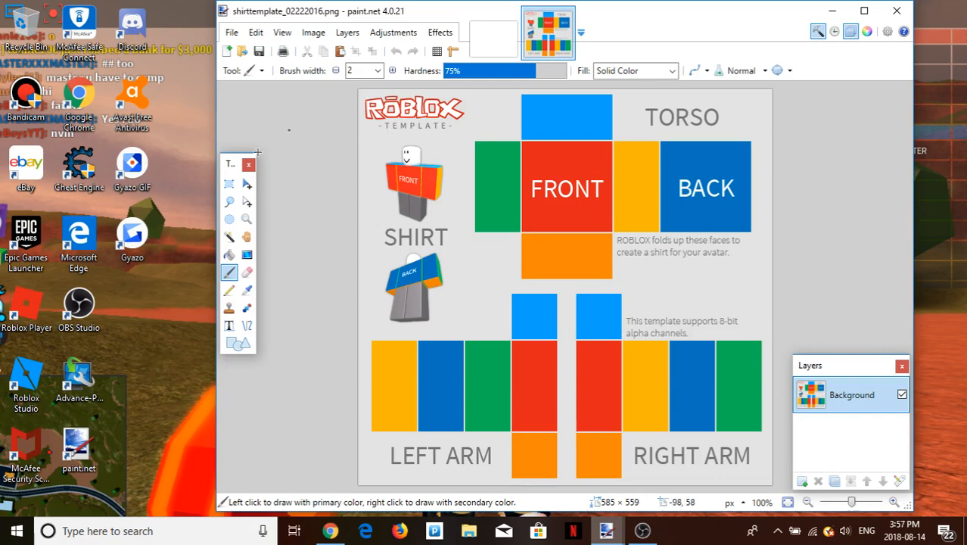
# Delete rectangular areas covering the ROBLOX logo with shirt figures, the LEFT ARM and RIGHT ARM labels, and the 8-bit alpha channels note
pyautogui.click(228, 184)
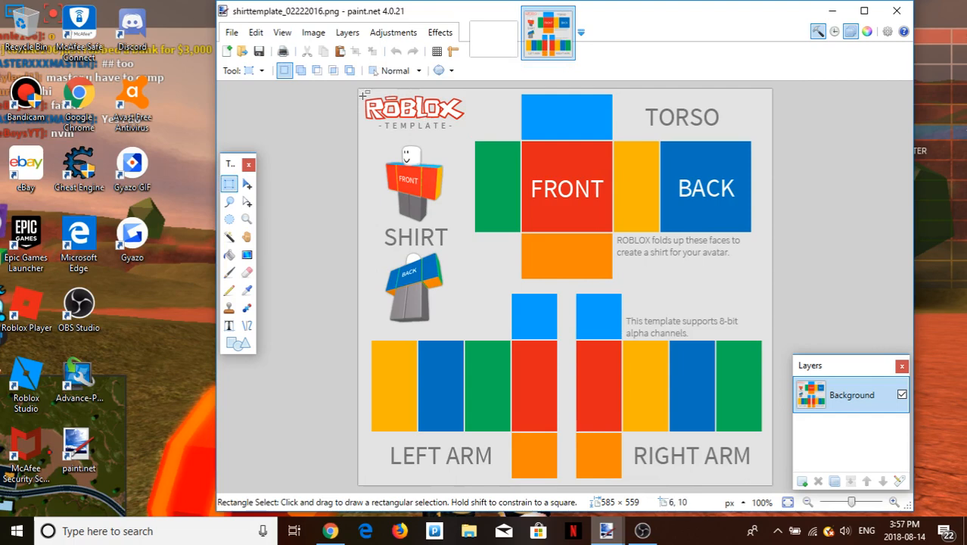
pyautogui.moveTo(363, 93); pyautogui.dragTo(369, 103)
pyautogui.moveTo(446, 104); pyautogui.dragTo(463, 332)
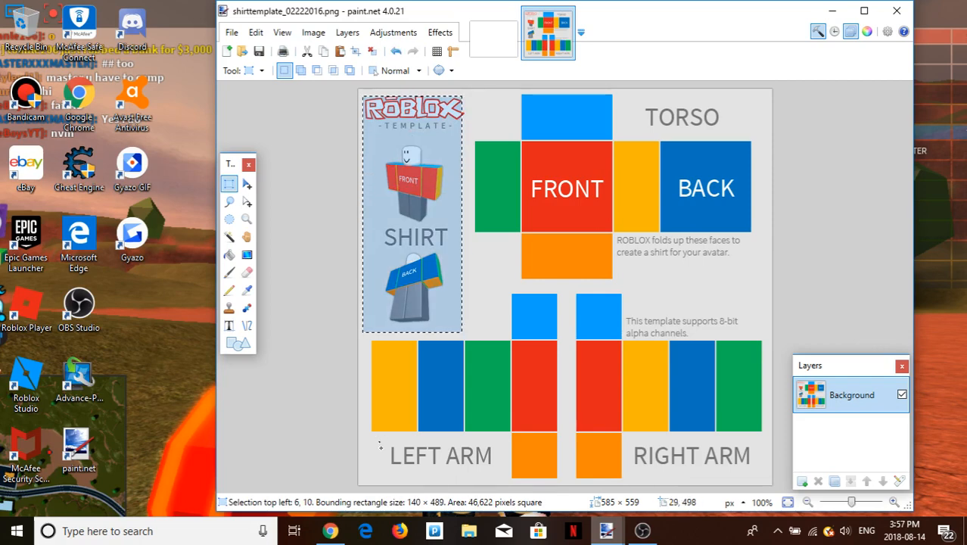
pyautogui.moveTo(380, 447); pyautogui.dragTo(463, 471)
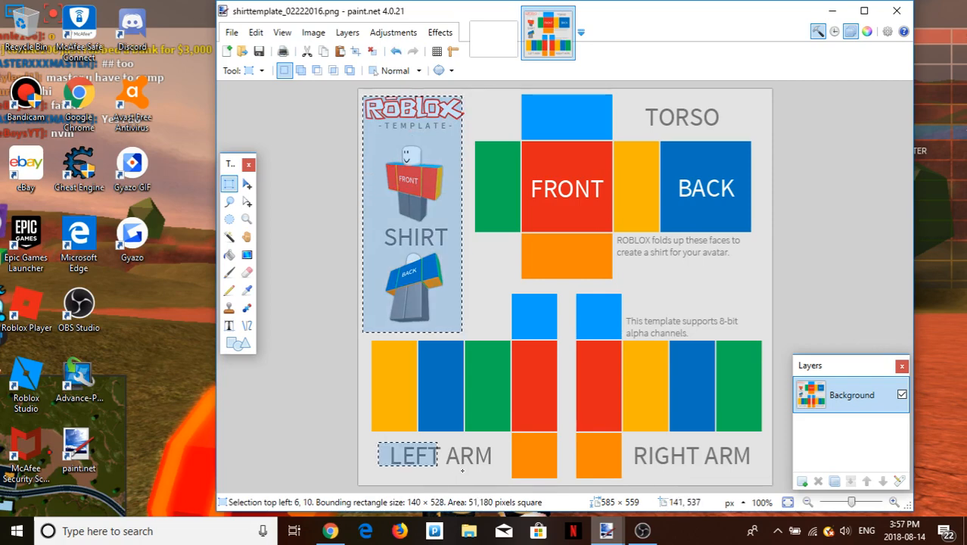
pyautogui.moveTo(463, 471); pyautogui.dragTo(497, 470)
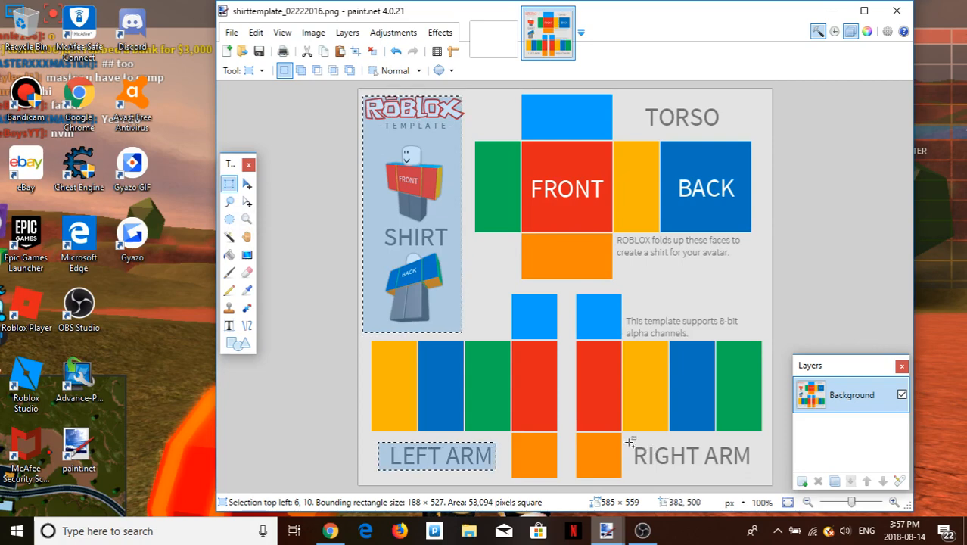
pyautogui.moveTo(630, 442); pyautogui.dragTo(759, 474)
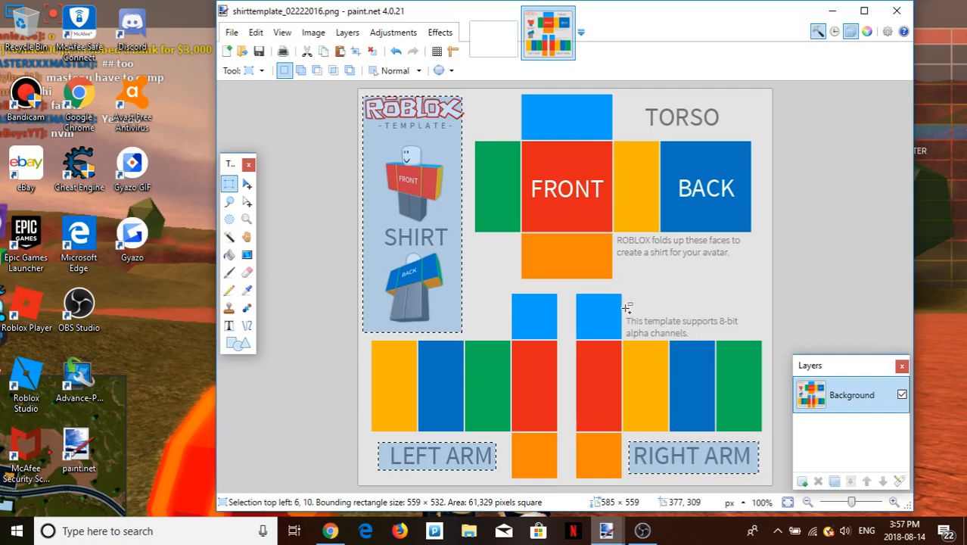
pyautogui.moveTo(627, 308); pyautogui.dragTo(740, 338)
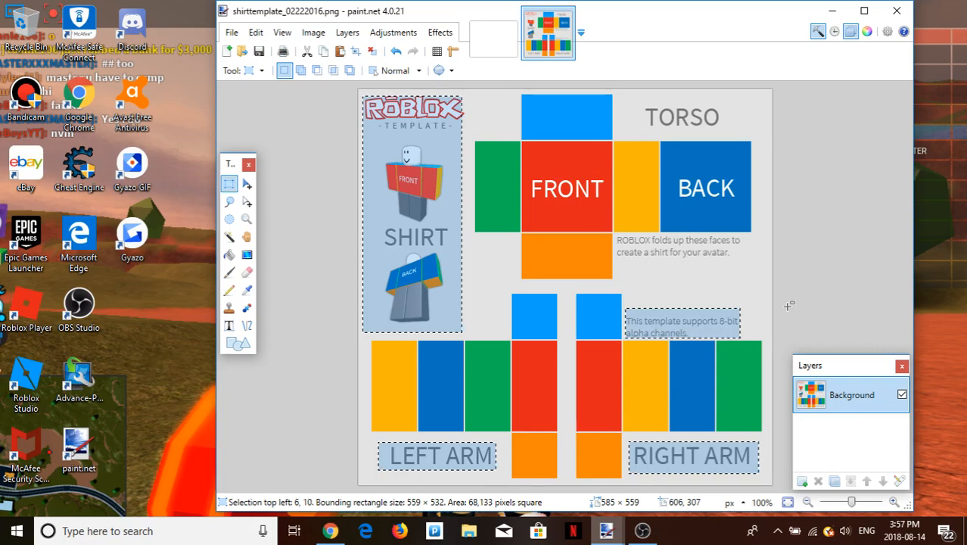
pyautogui.press('Delete')
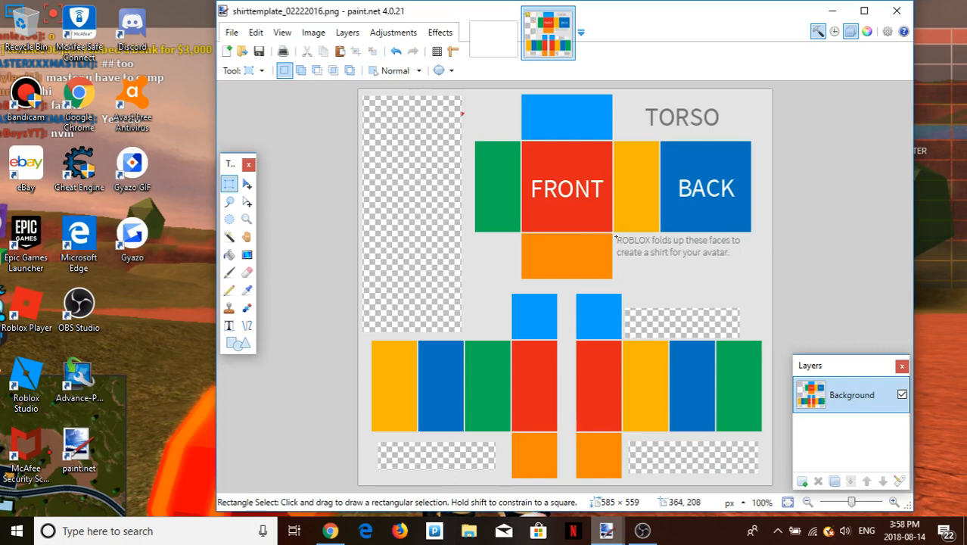
# Delete the note about folding faces, and cut out the TORSO, BACK and FRONT labels with rectangular selections
pyautogui.moveTo(615, 237); pyautogui.dragTo(747, 258)
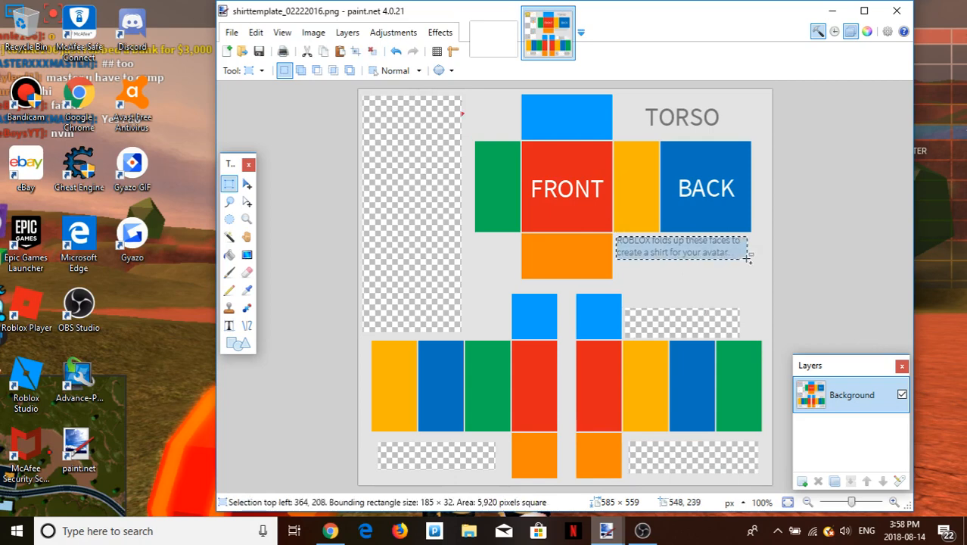
pyautogui.press('Delete')
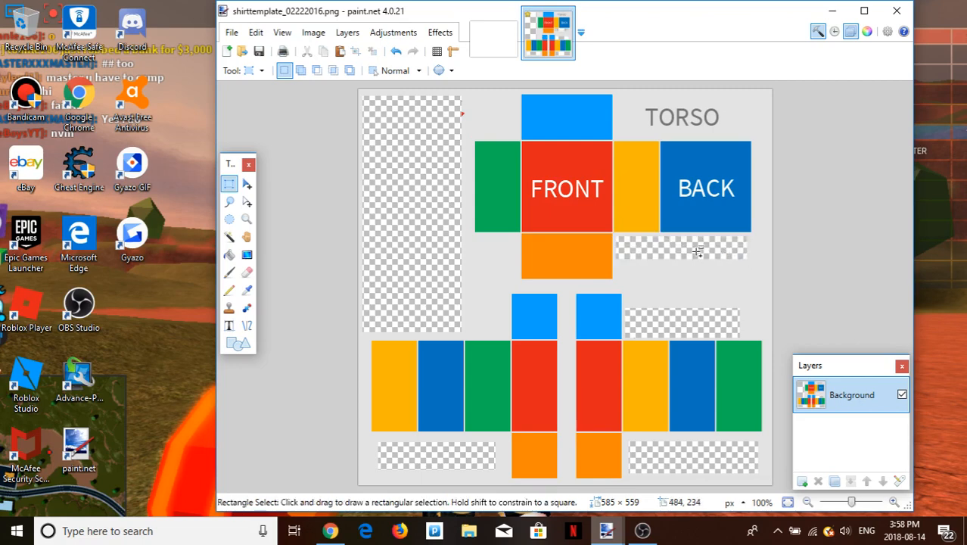
pyautogui.moveTo(643, 102); pyautogui.dragTo(724, 129)
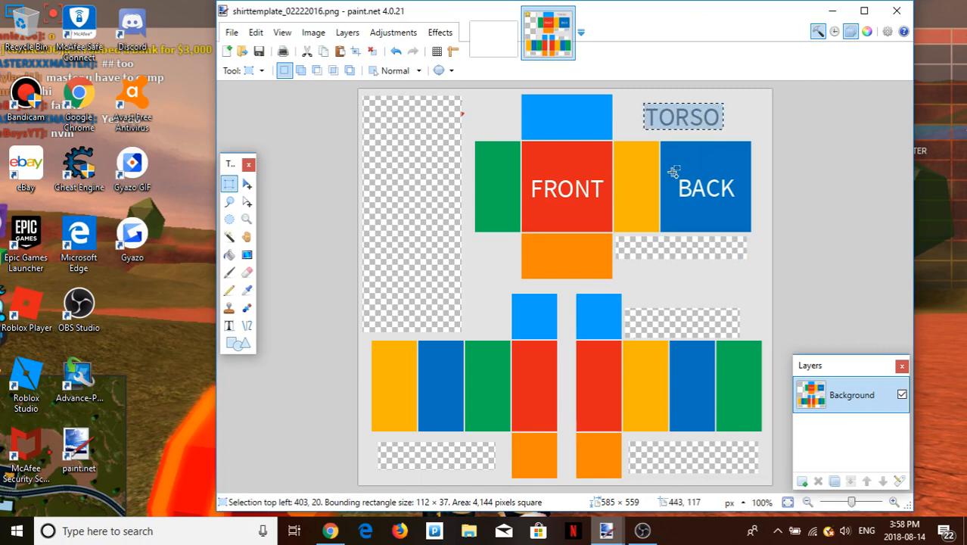
pyautogui.keyDown('ctrl'); pyautogui.moveTo(672, 172); pyautogui.dragTo(743, 206); pyautogui.keyUp('ctrl')
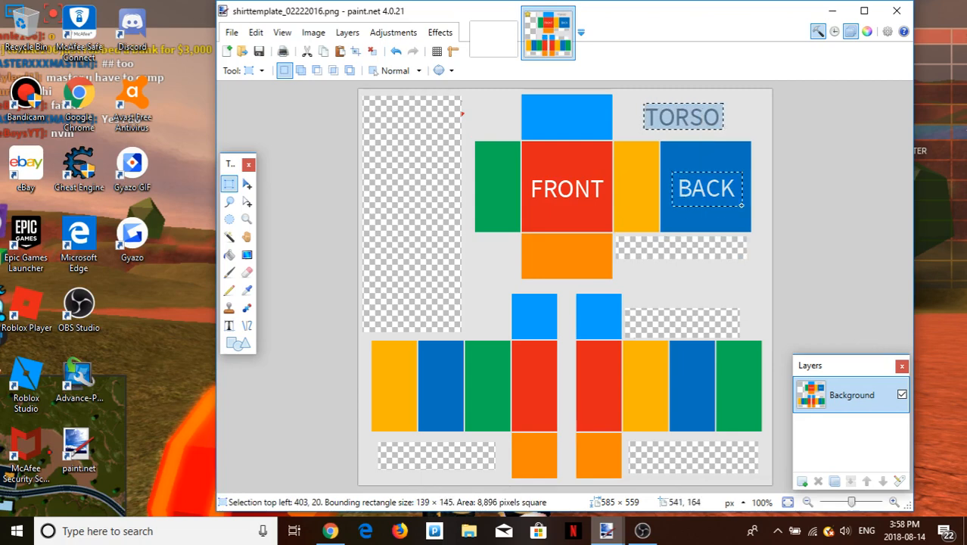
pyautogui.keyDown('ctrl'); pyautogui.moveTo(529, 173); pyautogui.dragTo(607, 204); pyautogui.keyUp('ctrl')
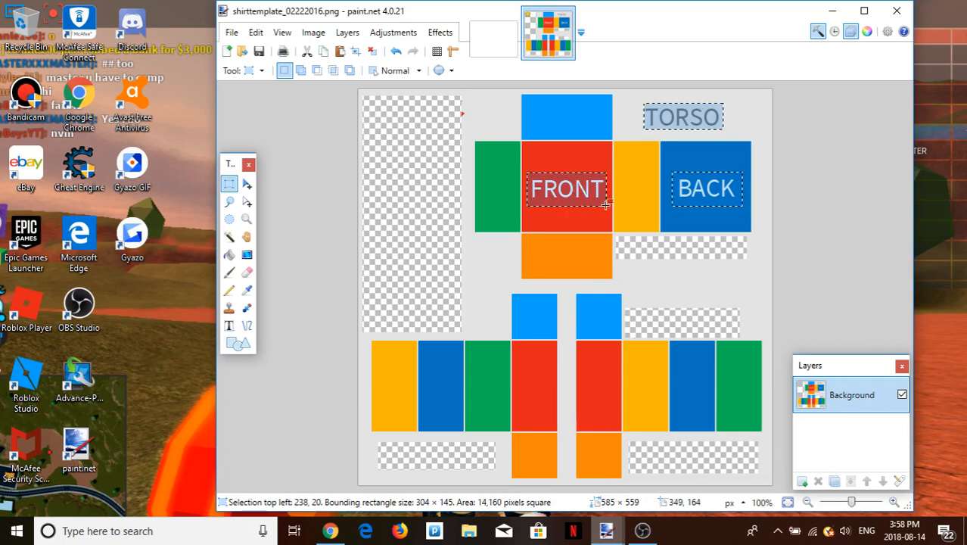
pyautogui.hotkey('ctrl', 'x')
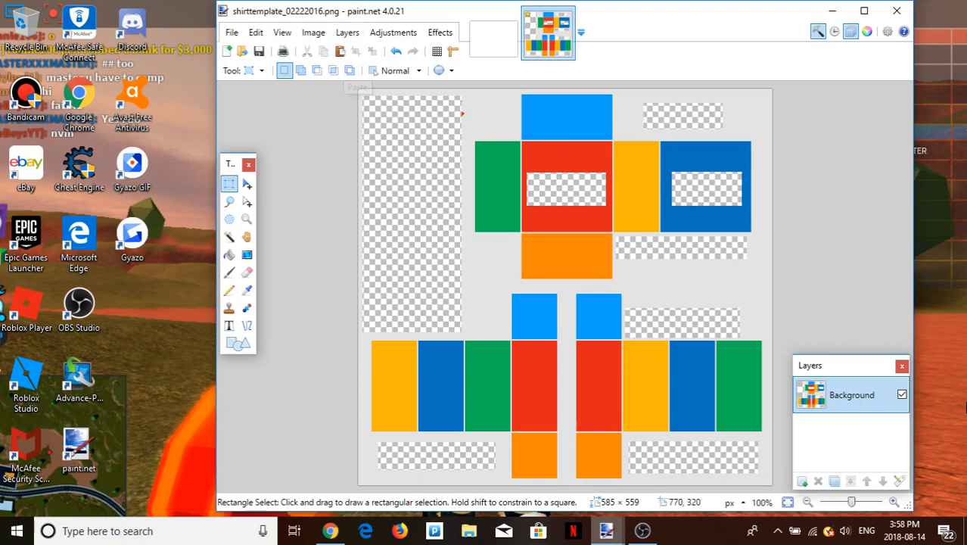
# Add a new layer beneath the Background layer and hide the Background layer
pyautogui.click(804, 486)
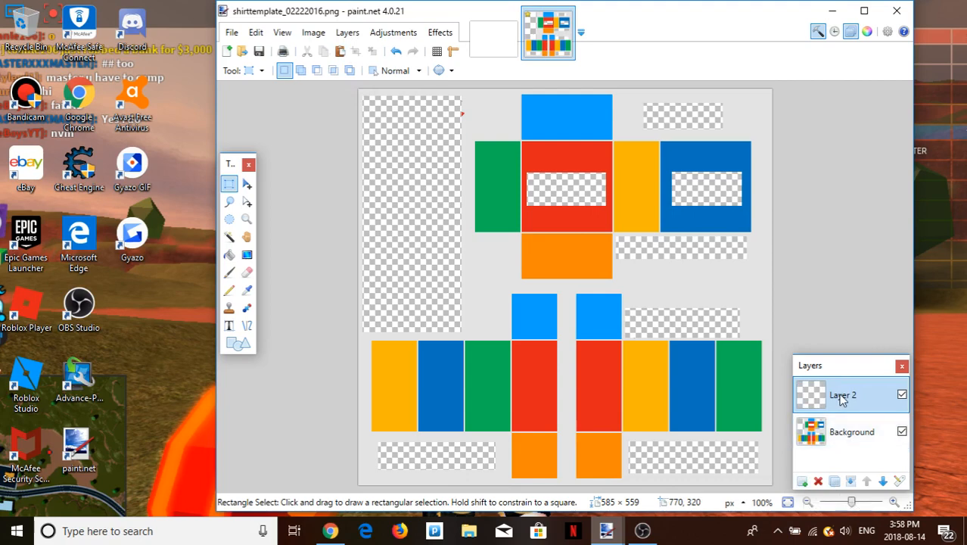
pyautogui.moveTo(842, 399); pyautogui.dragTo(836, 432)
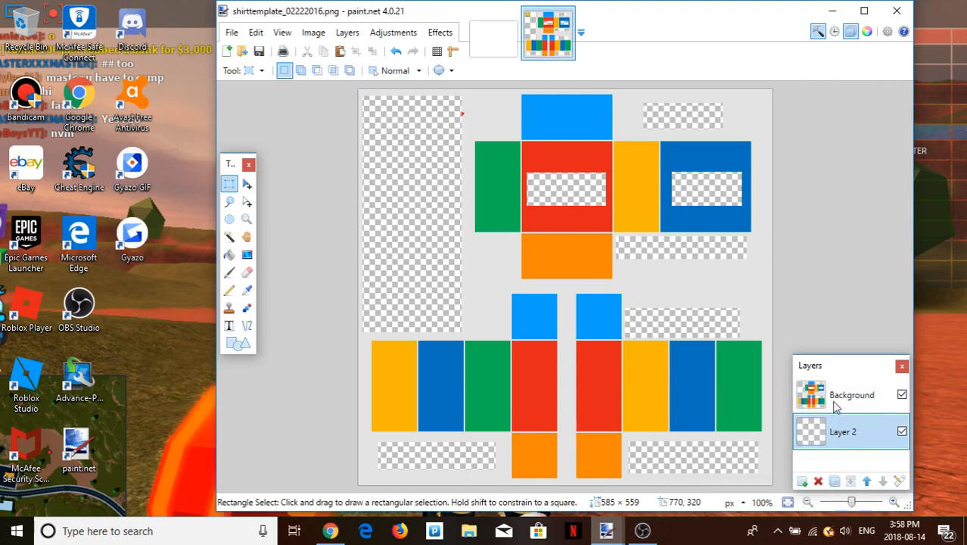
pyautogui.click(902, 395)
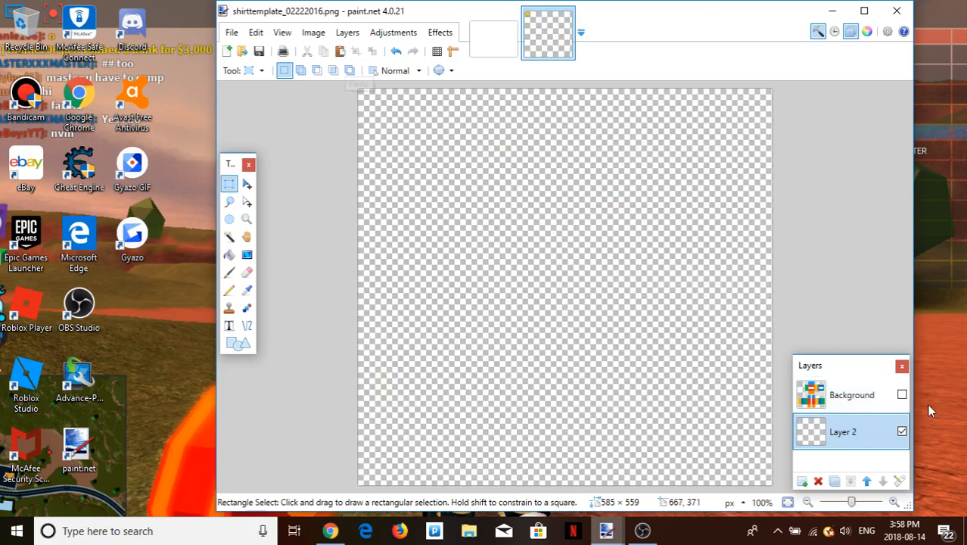
# Try to paste the clipboard contents into the new layer
pyautogui.click(340, 52)
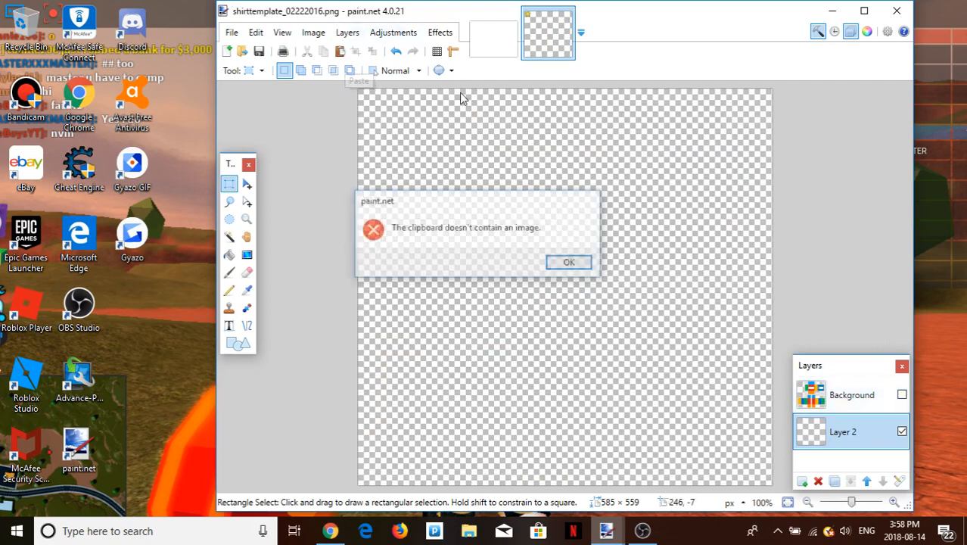
pyautogui.click(565, 265)
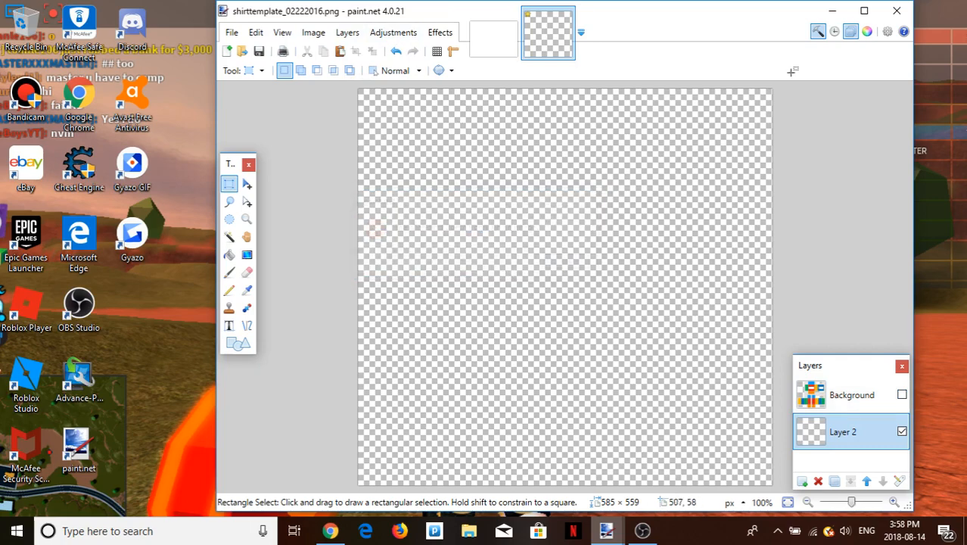
# Switch to Chrome and search Bing for "blue background" images
pyautogui.click(832, 10)
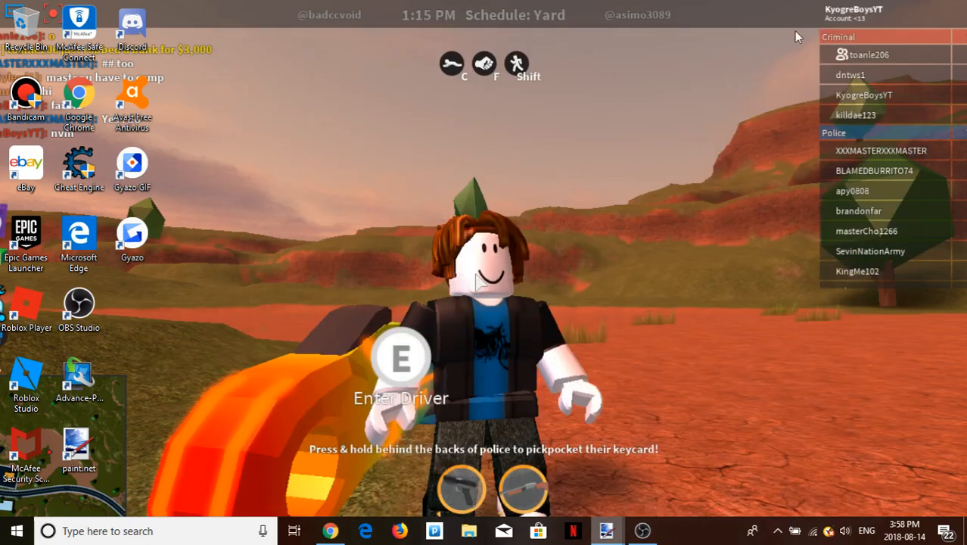
pyautogui.click(328, 529)
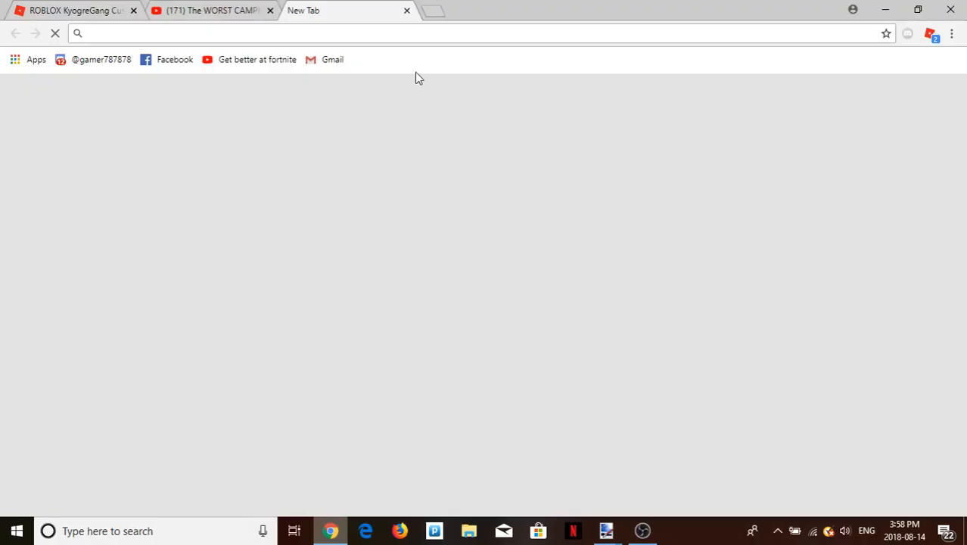
pyautogui.write('b:ue')
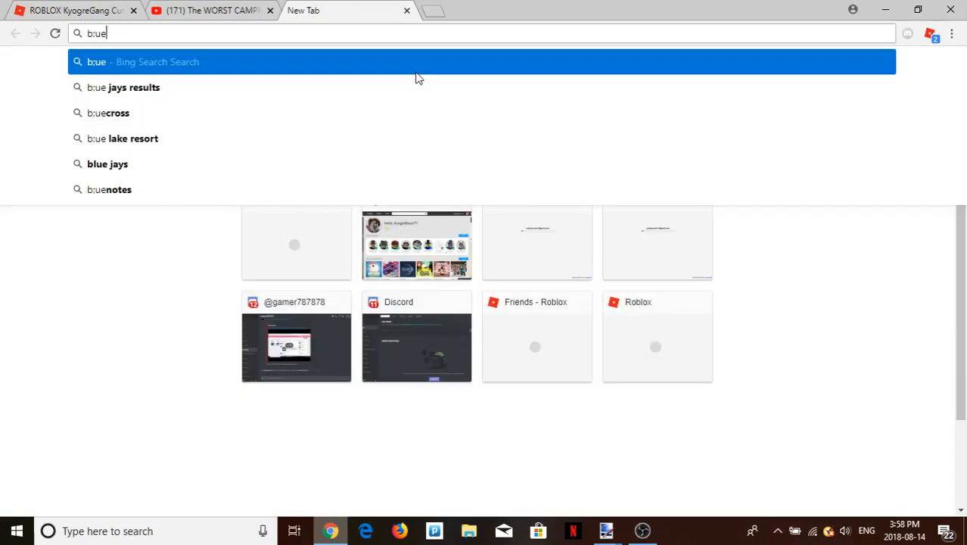
pyautogui.press('BackSpace')
pyautogui.press('BackSpace')
pyautogui.press('BackSpace')
pyautogui.write('lue')
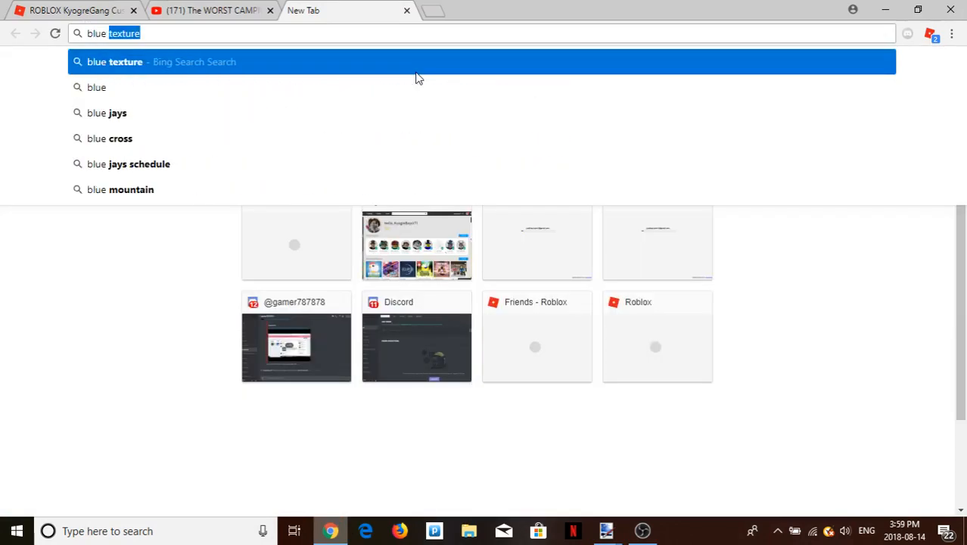
pyautogui.write(' backg')
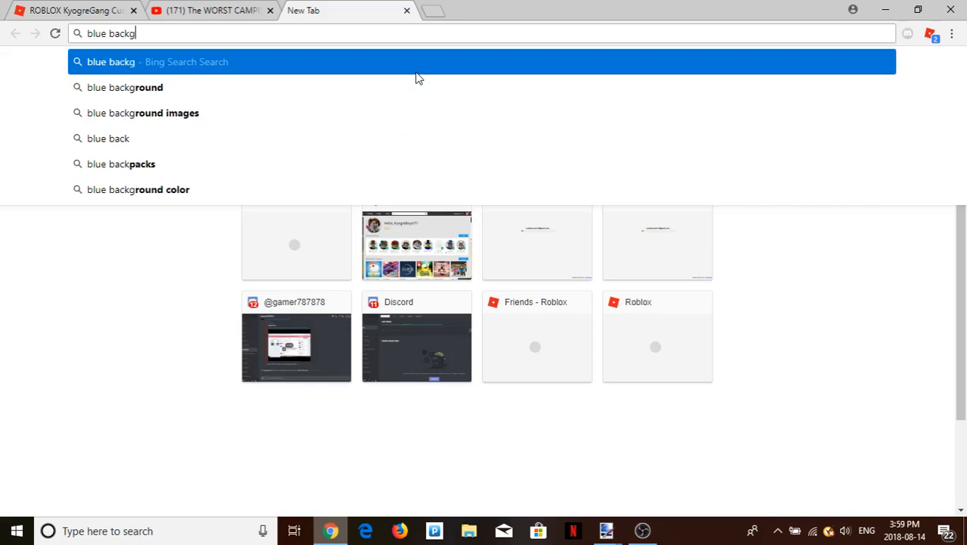
pyautogui.write('roud')
pyautogui.press('BackSpace')
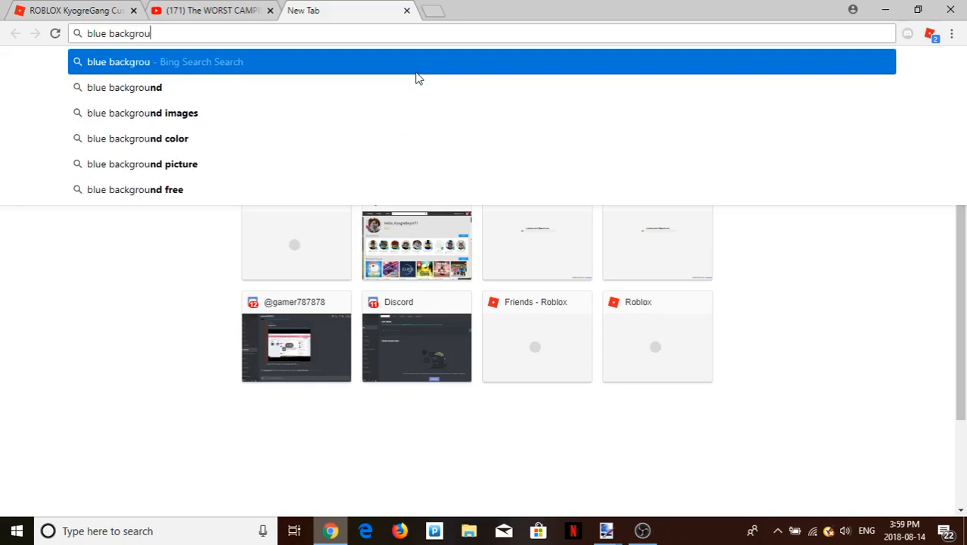
pyautogui.write('nd')
pyautogui.press('Return')
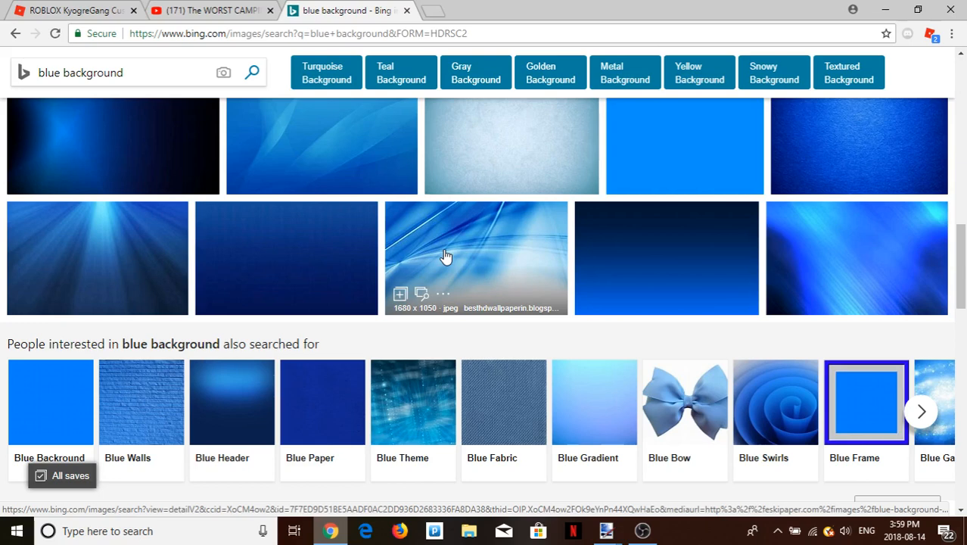
# Copy the 1680 × 1050 blue-and-white abstract image from the search results and switch to the shirt template in paint.net
pyautogui.click(446, 257)
pyautogui.rightClick(445, 246)
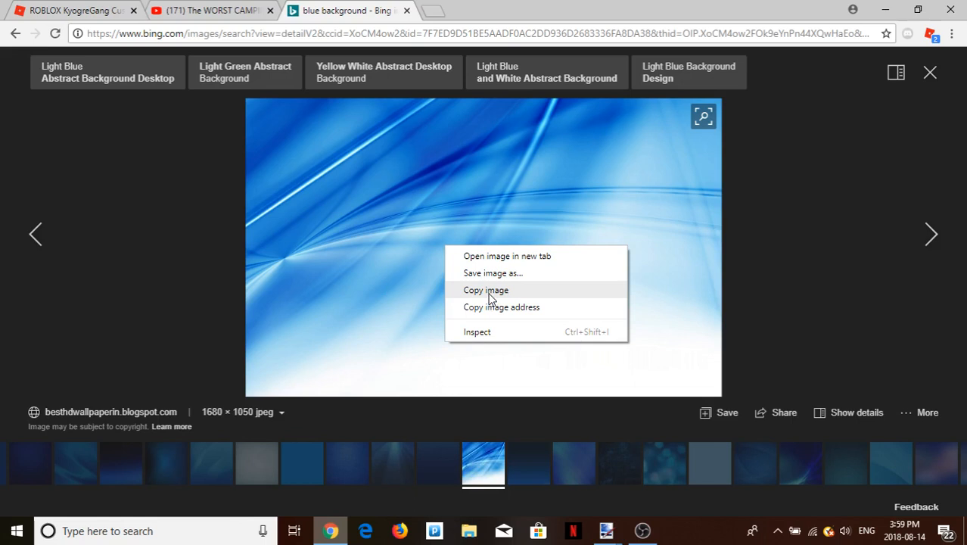
pyautogui.click(489, 291)
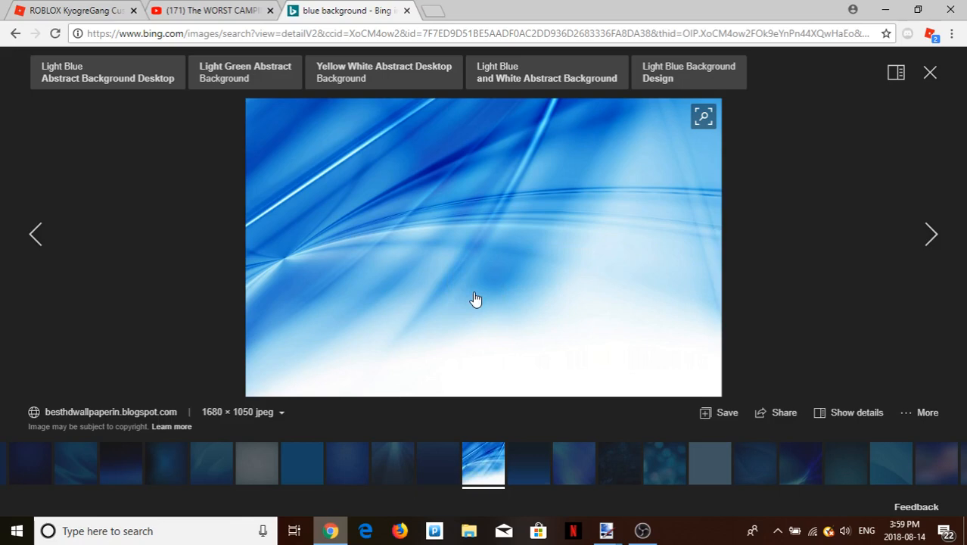
pyautogui.click(627, 537)
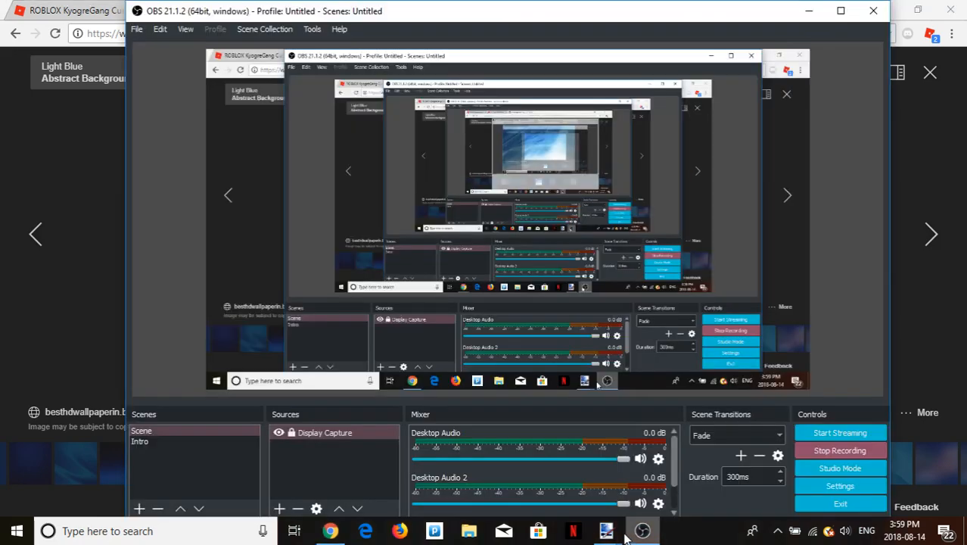
pyautogui.moveTo(607, 531)
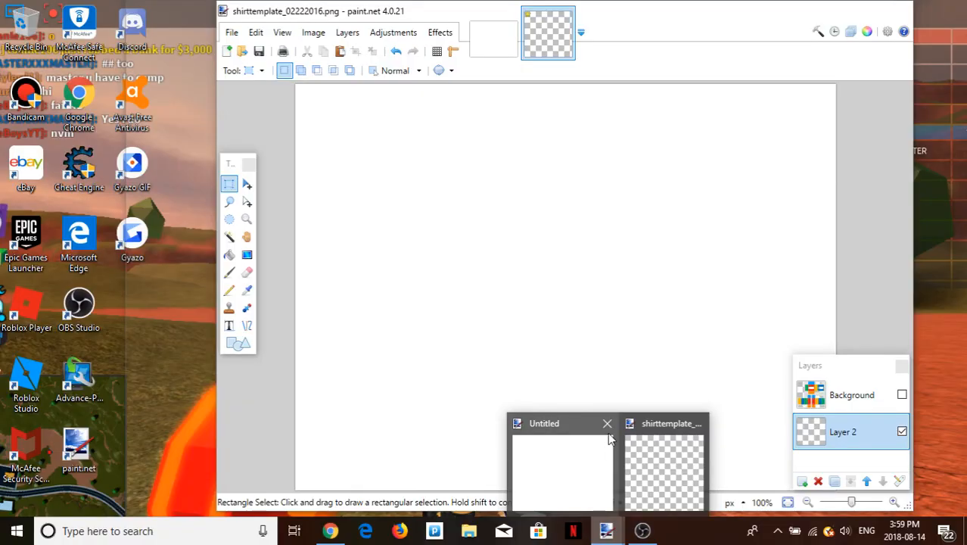
pyautogui.click(612, 530)
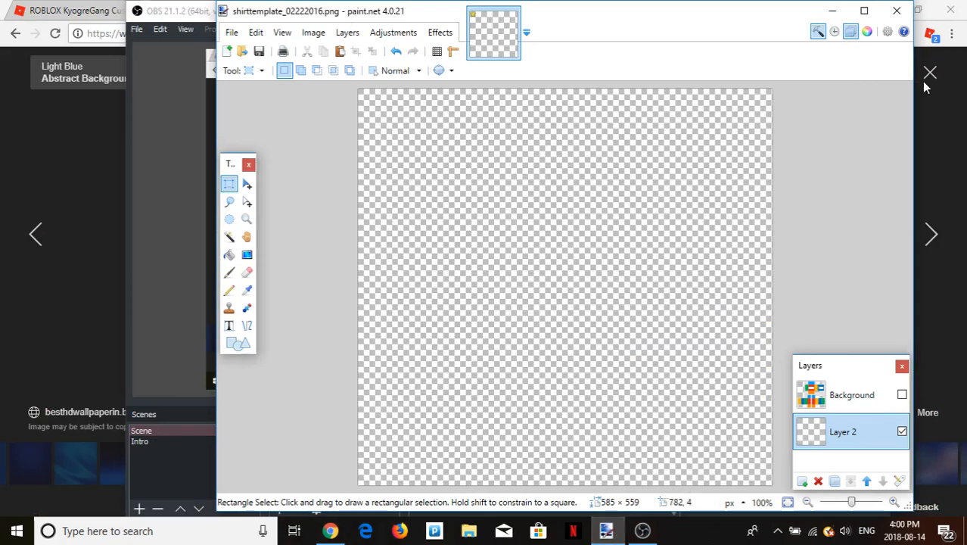
# Minimize the paint.net and OBS windows, and close the Bing image search in Chrome
pyautogui.click(833, 15)
pyautogui.click(809, 11)
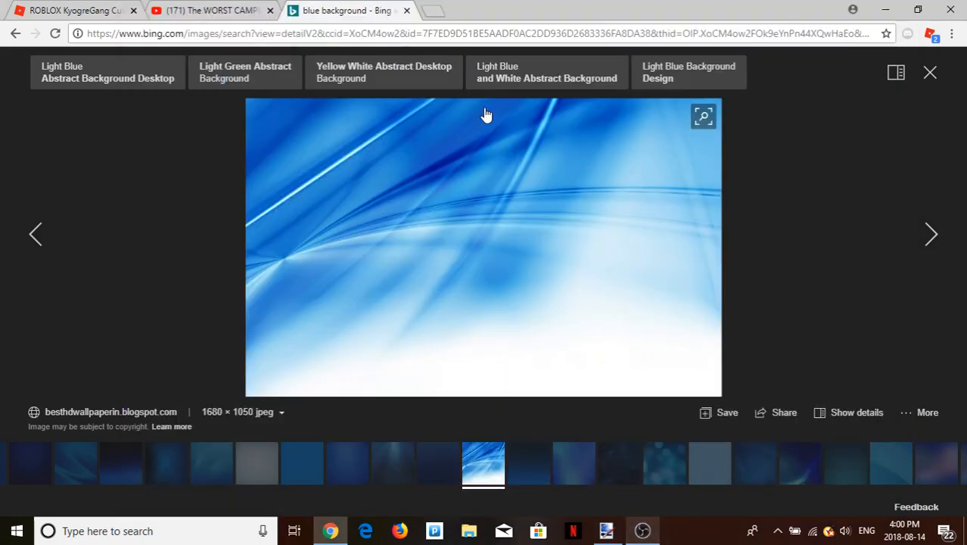
pyautogui.hotkey('ctrl', 'w')
# Open the existing custom shirt's Roblox catalog page and rotate its 3D preview to examine the sides and the front lettering
pyautogui.moveTo(628, 537)
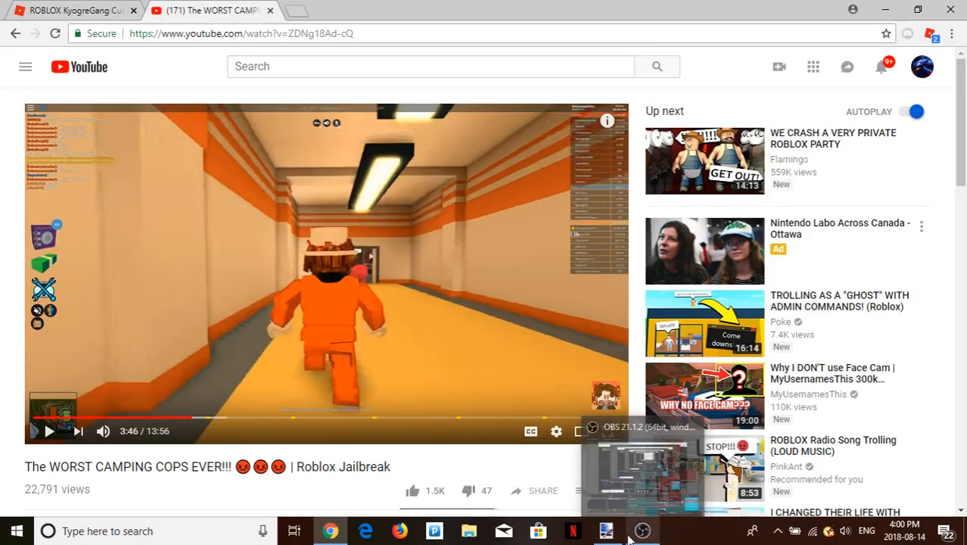
pyautogui.click(55, 13)
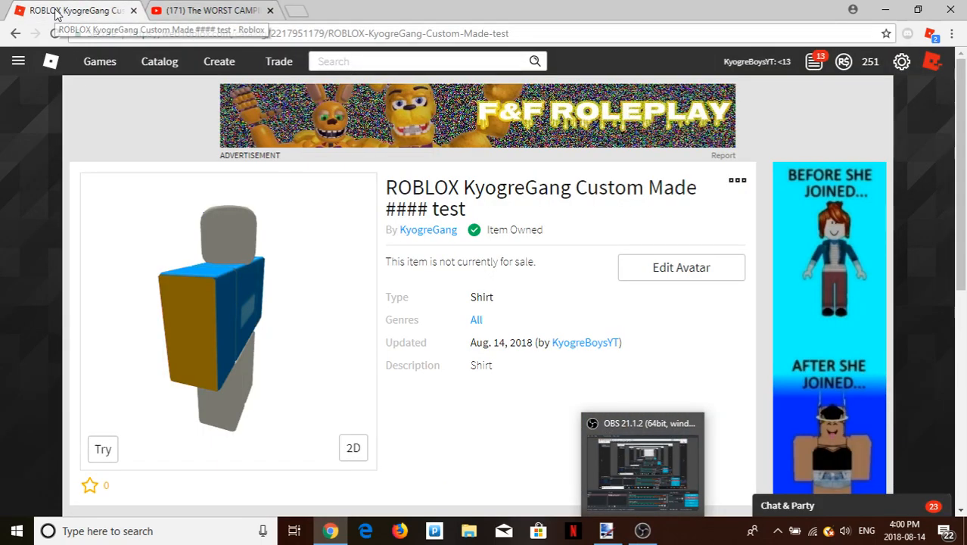
pyautogui.moveTo(249, 357); pyautogui.dragTo(202, 330)
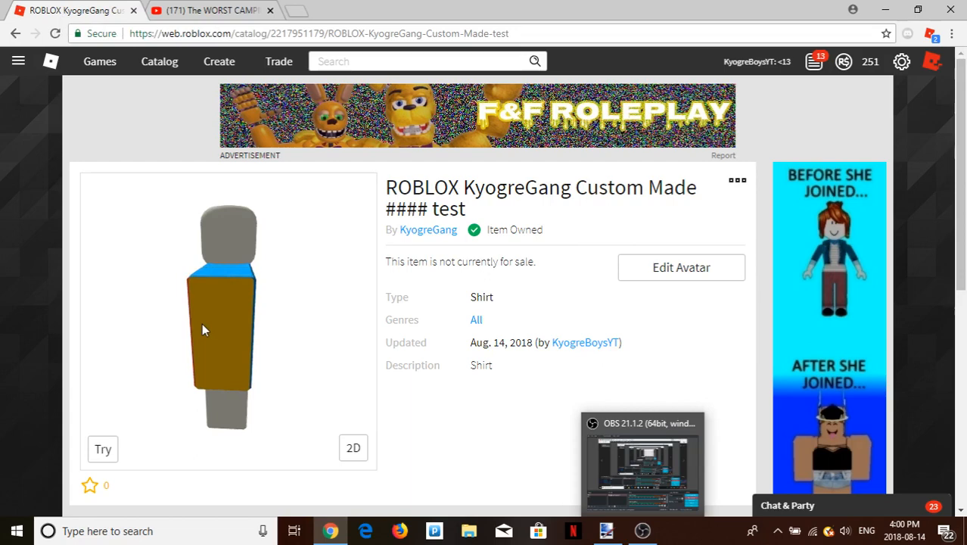
pyautogui.moveTo(202, 324); pyautogui.dragTo(246, 316)
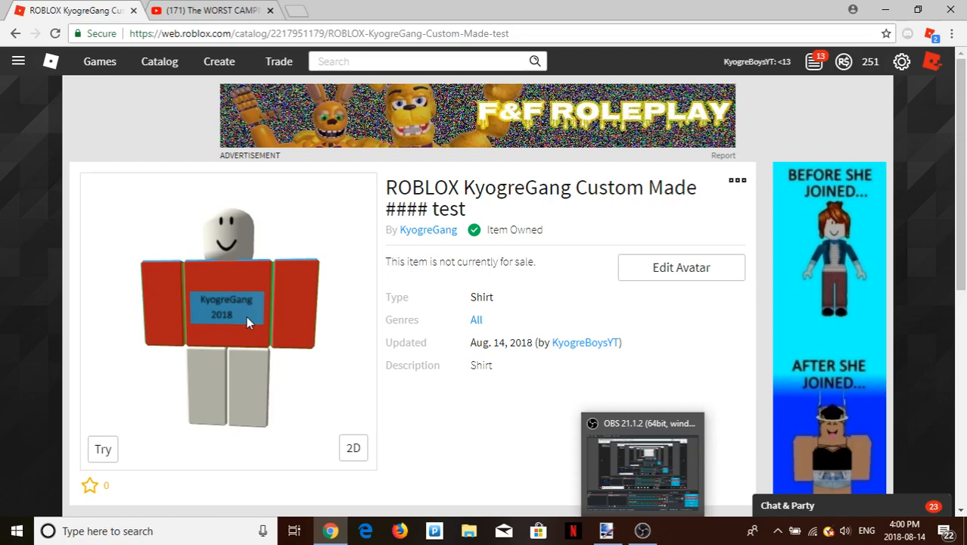
# Switch back to paint.net and start a text with "K" on the blue patch of the red front torso panel
pyautogui.hotkey('alt', 'Tab')
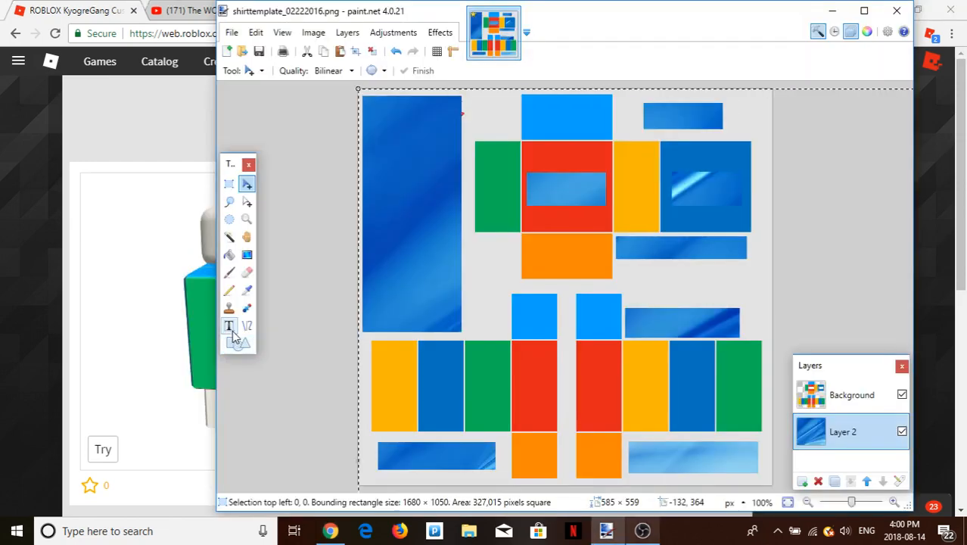
pyautogui.click(228, 326)
pyautogui.click(545, 180)
pyautogui.write('K')
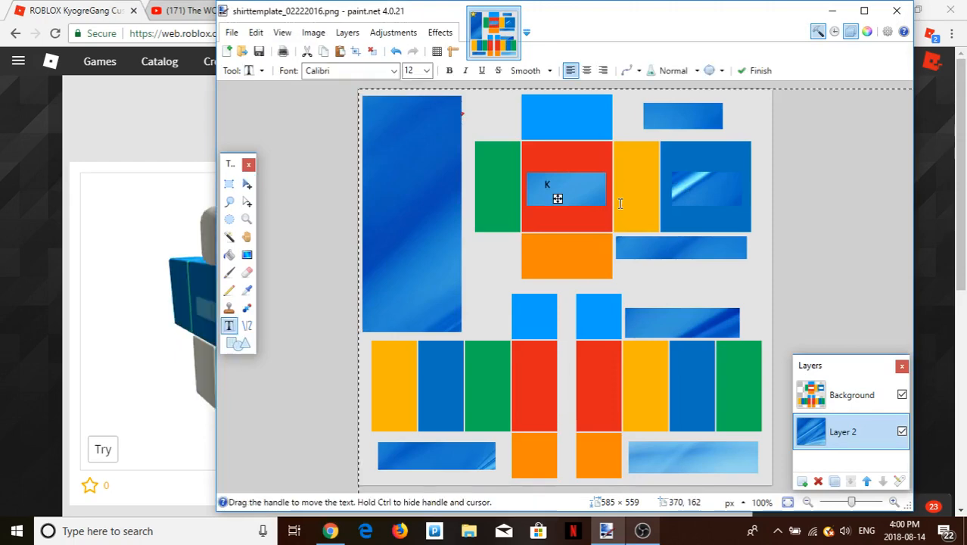